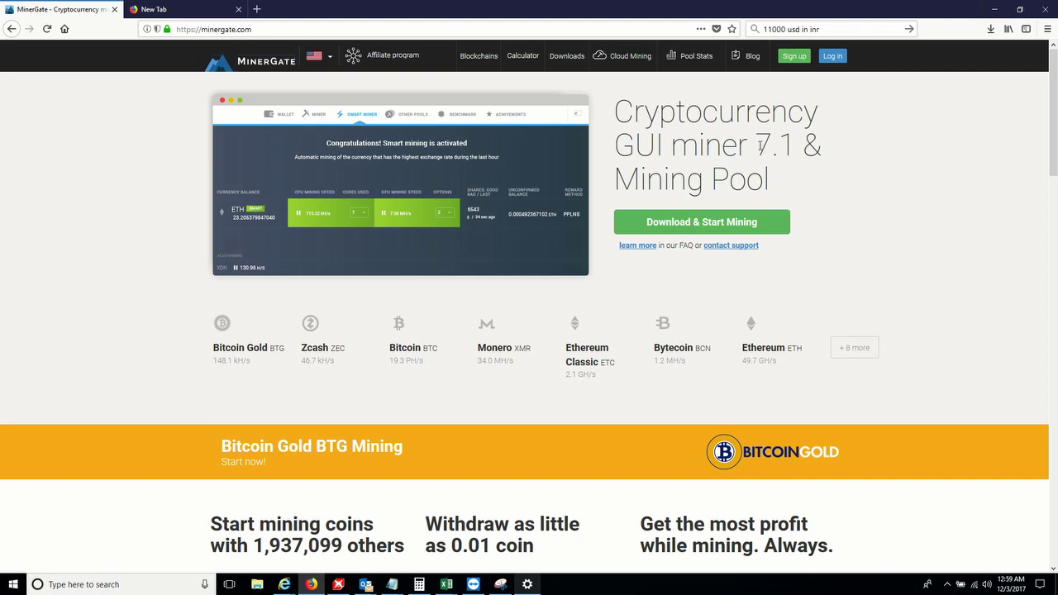
- Highlight the version number 7.1 and the Bitcoin Gold name on the MinerGate page
left_click_drag(756, 146, 792, 146)
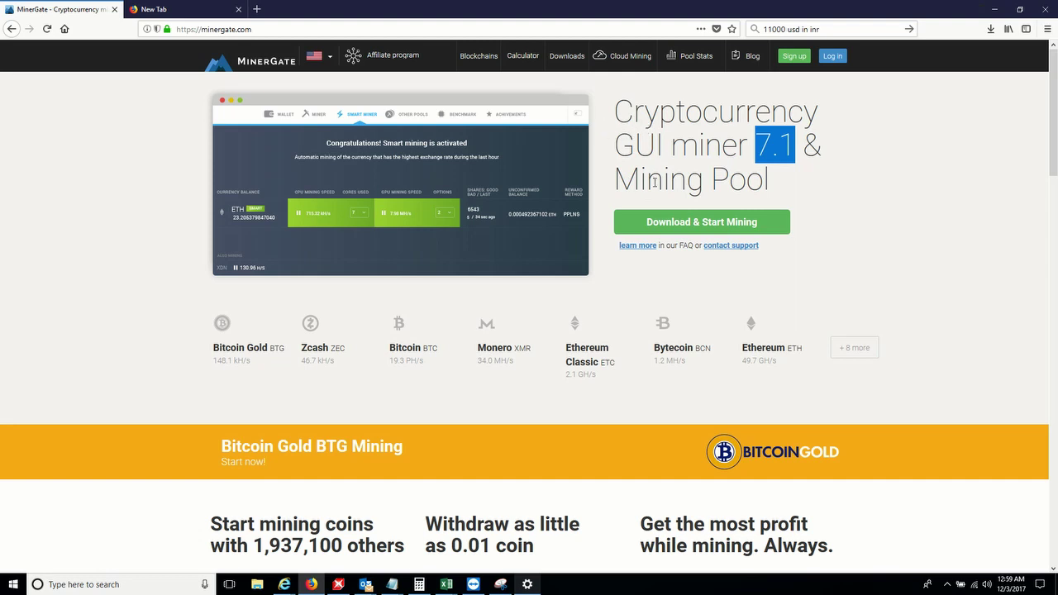
mouse_move(212, 349)
left_mouse_down()
mouse_move(281, 350)
mouse_move(273, 354)
left_mouse_up()
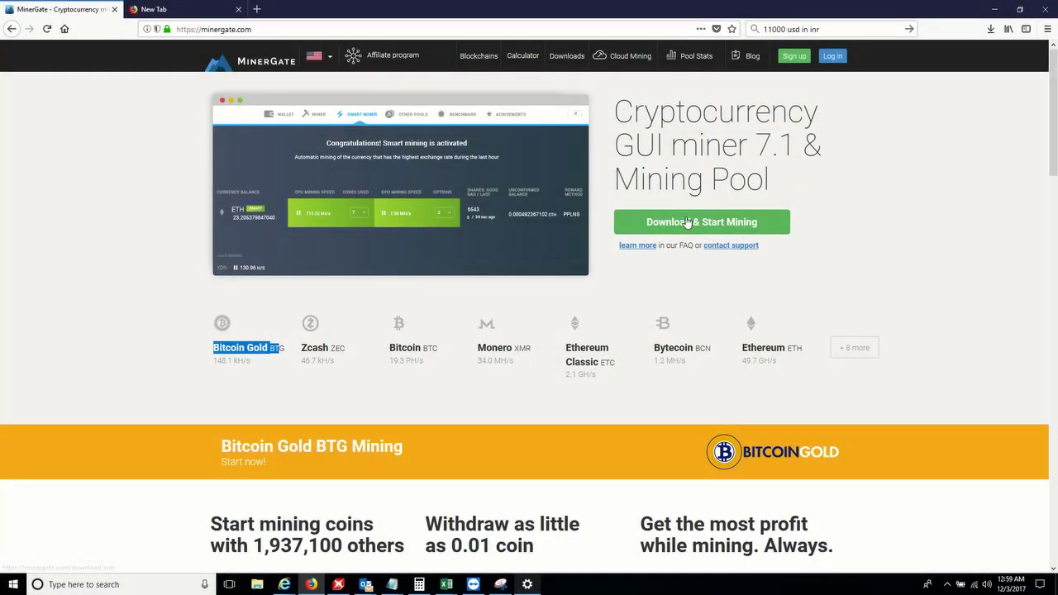
left_click(759, 150)
left_click_drag(759, 150, 788, 146)
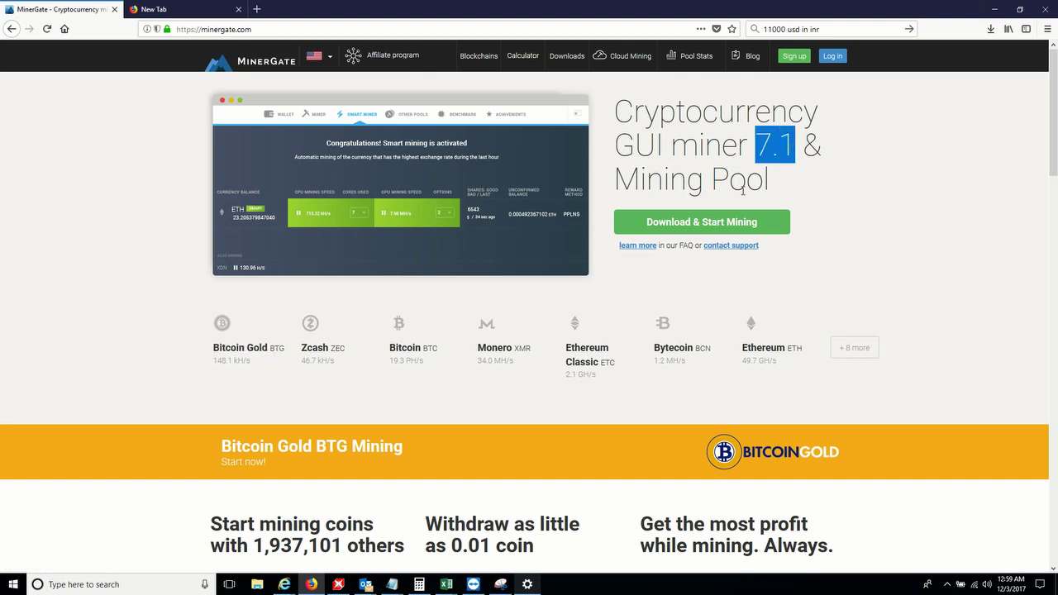
- Download and save the MinerGate-7.1-win64.exe installer for Windows
left_click(721, 230)
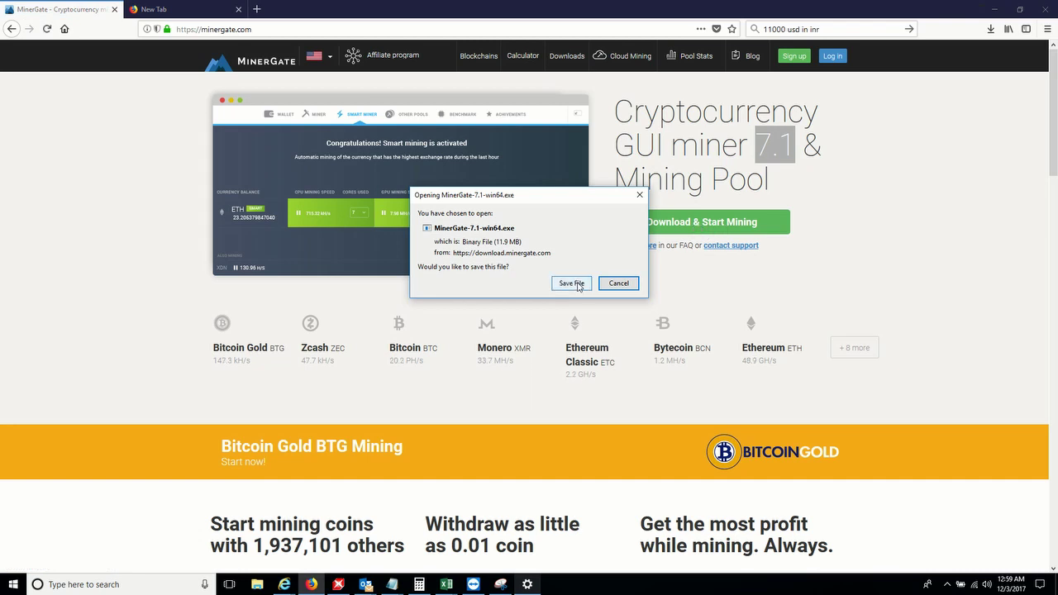
left_click(574, 287)
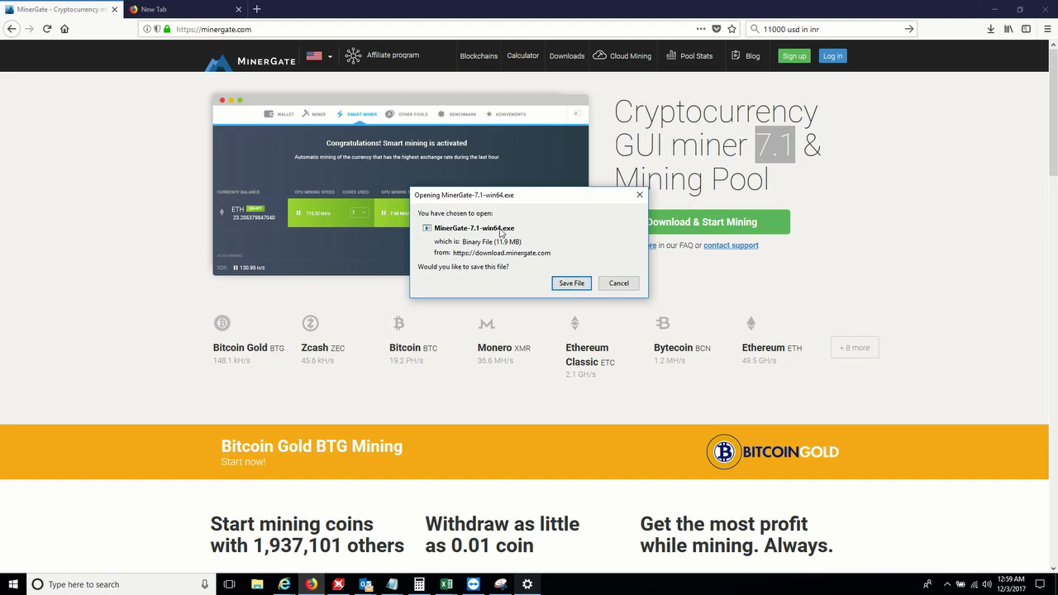
left_click(571, 286)
left_click(570, 283)
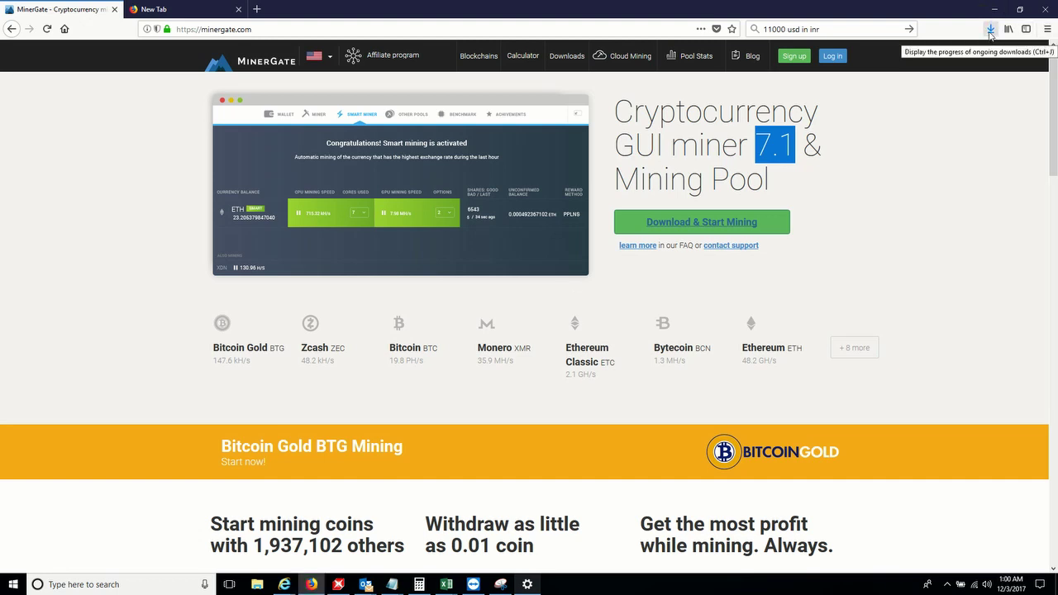
- Launch the downloaded installer from Firefox's recent downloads and minimise the browser
left_click(991, 30)
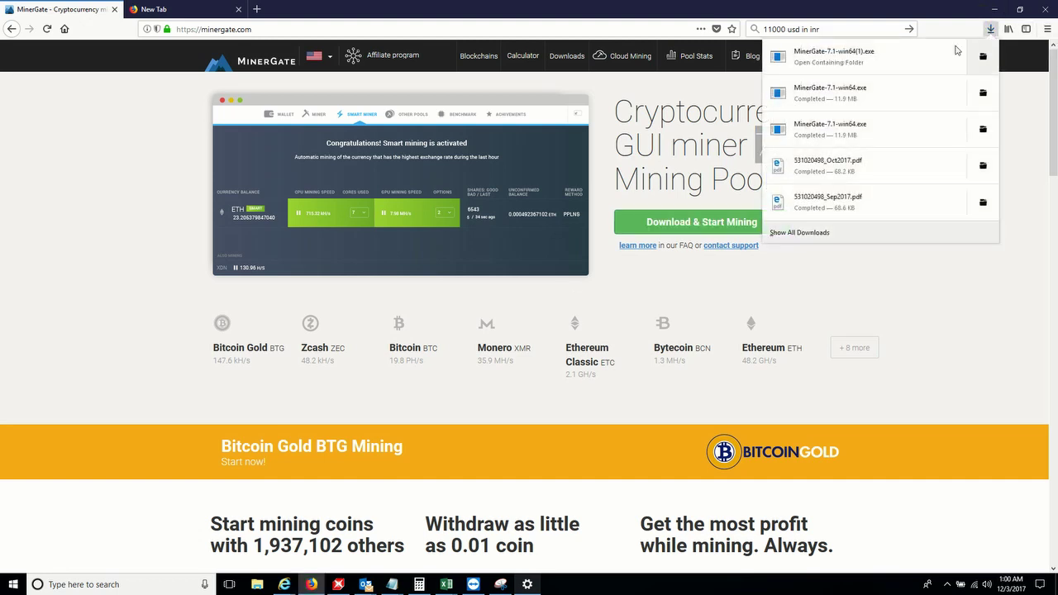
left_click(835, 59)
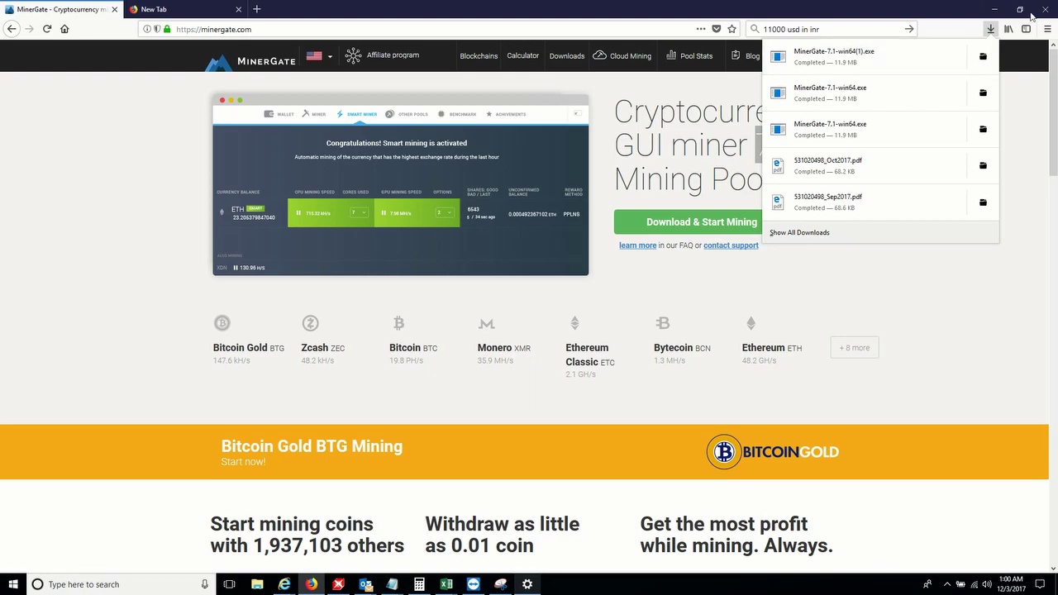
left_click(996, 8)
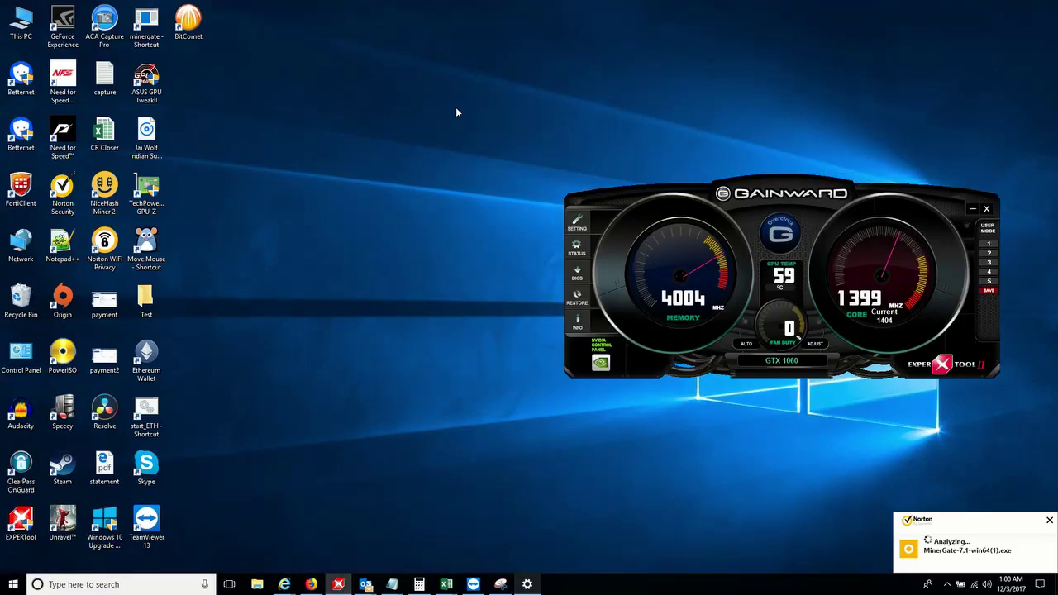
- Close the Gainward GPU tool and start MinerGate from its desktop shortcut, approving the UAC prompt
left_click(973, 209)
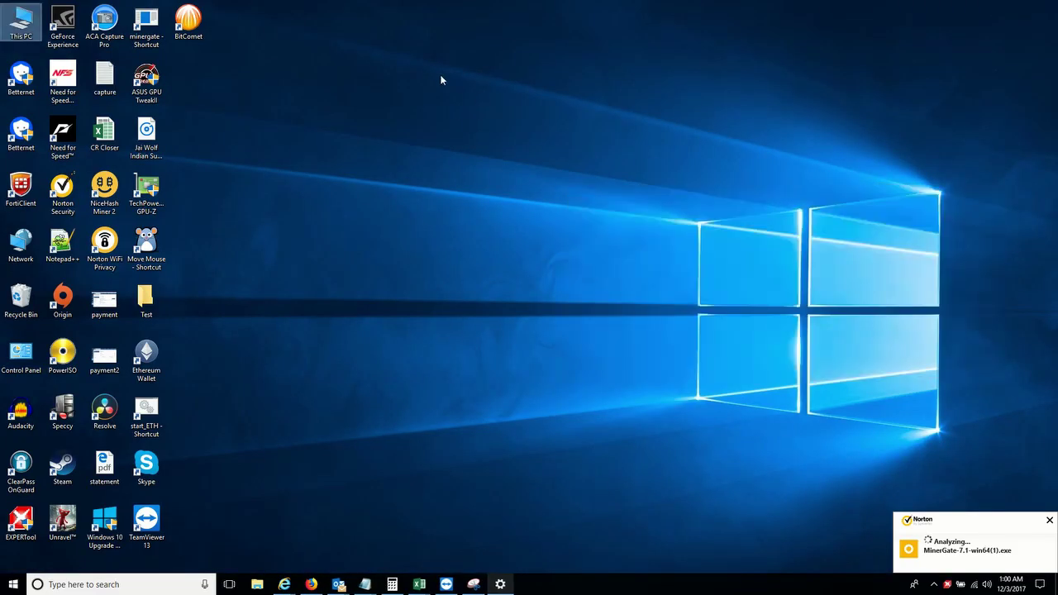
double_click(151, 32)
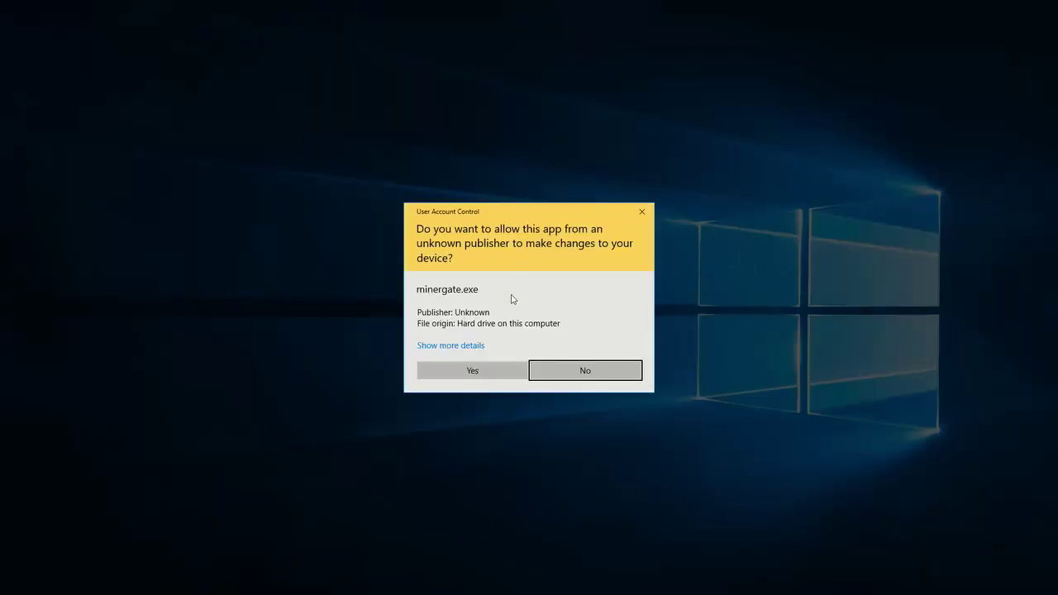
left_click(489, 371)
left_click(558, 43)
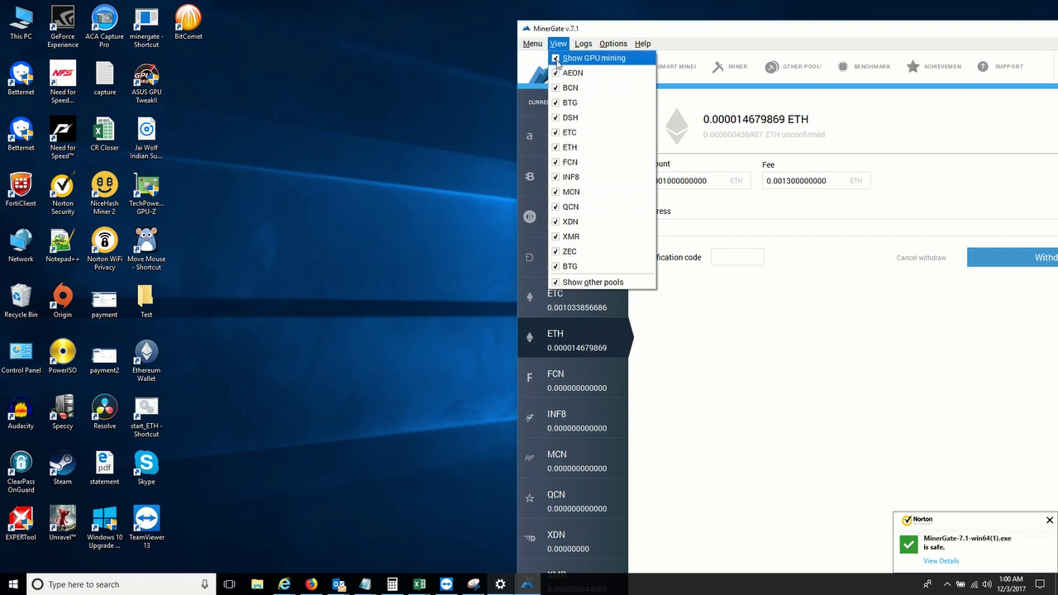
- Hide AEON, ZEC, XMR, XDN, QCN and MCN from the wallet currency list
left_click(564, 73)
left_click(558, 43)
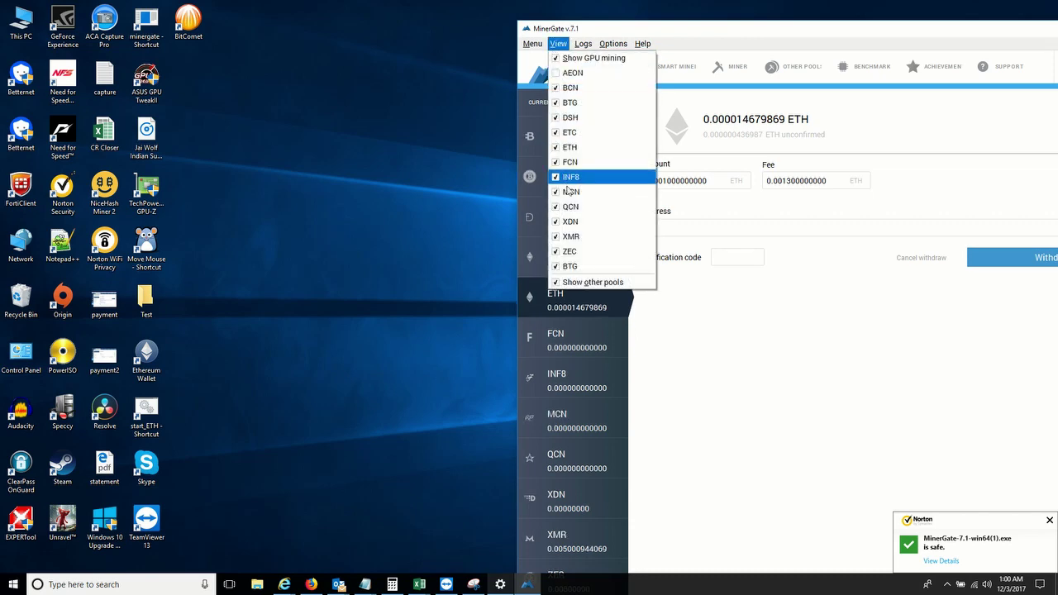
left_click(556, 47)
left_click(558, 43)
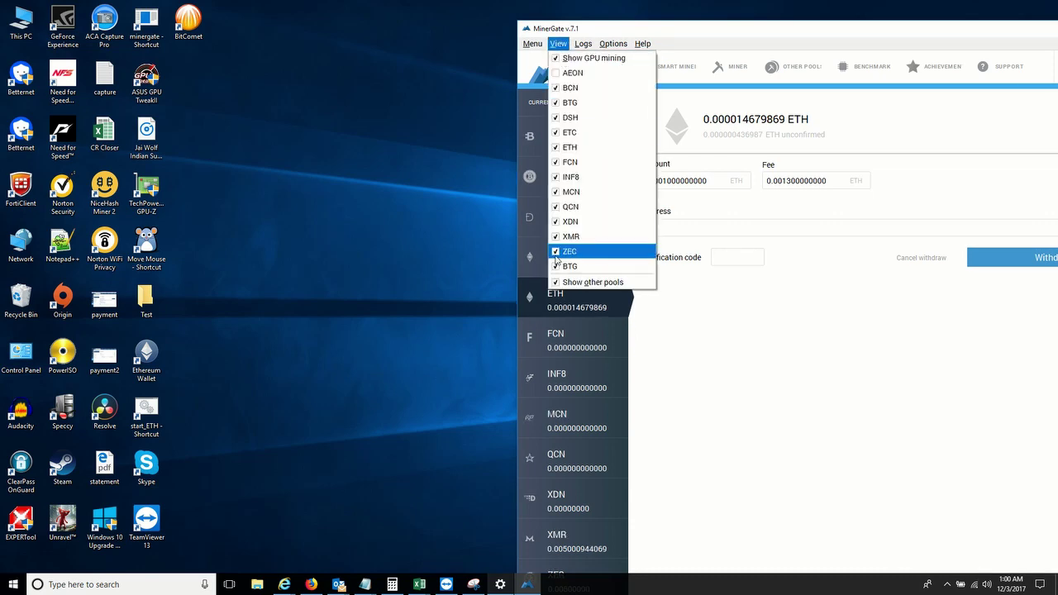
left_click(558, 253)
left_click(563, 46)
left_click(571, 236)
left_click(558, 43)
left_click(570, 221)
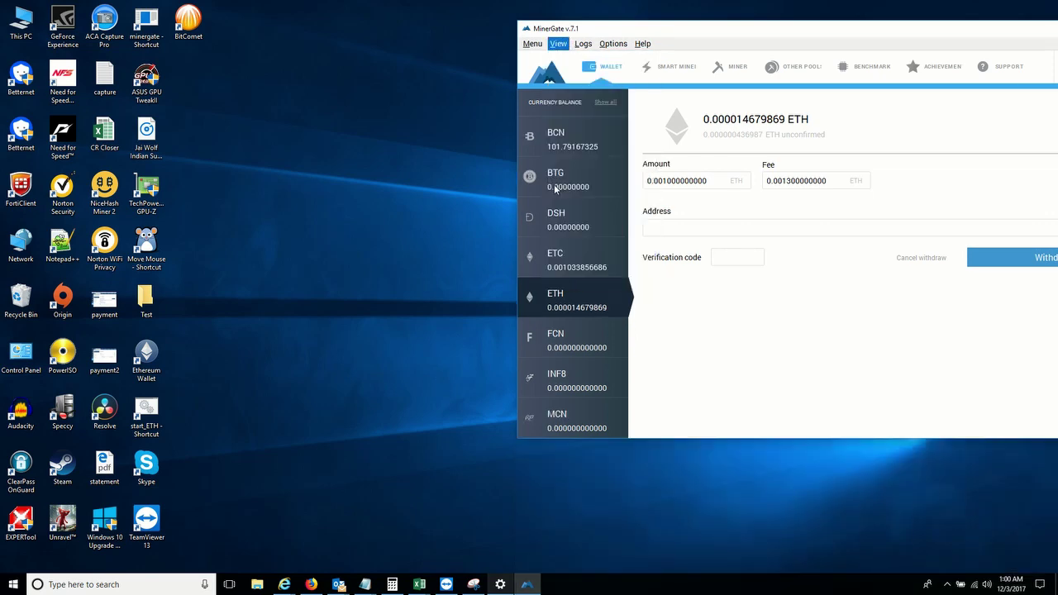
left_click(558, 43)
left_click(571, 206)
- Hide BCN, DSH, ETC, ETH, FCN and INF8 so only BTG remains, then go to the Miner page
left_click(559, 45)
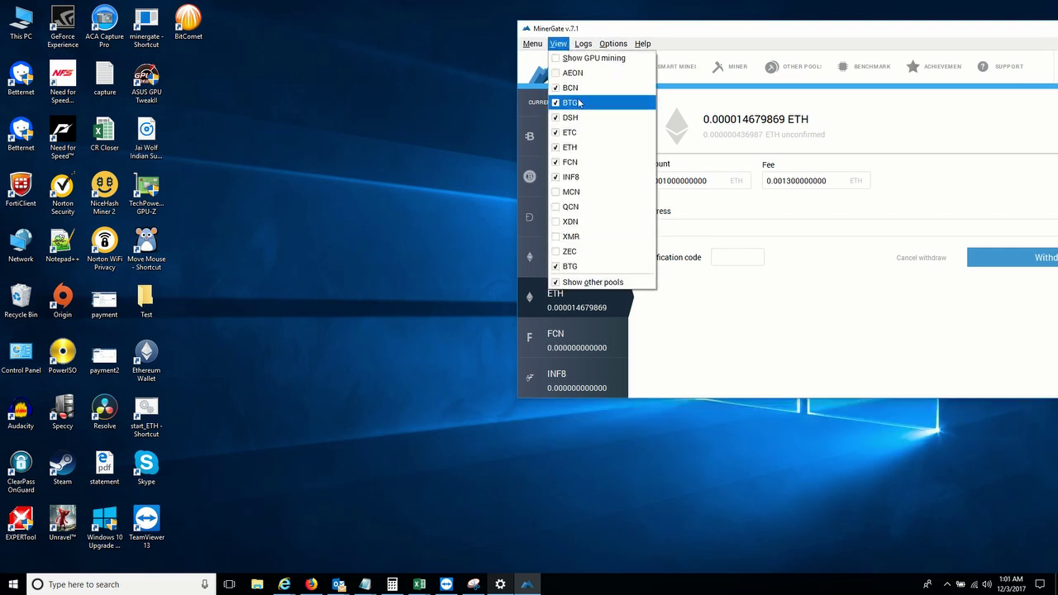
left_click(571, 88)
left_click(558, 43)
left_click(571, 117)
left_click(559, 43)
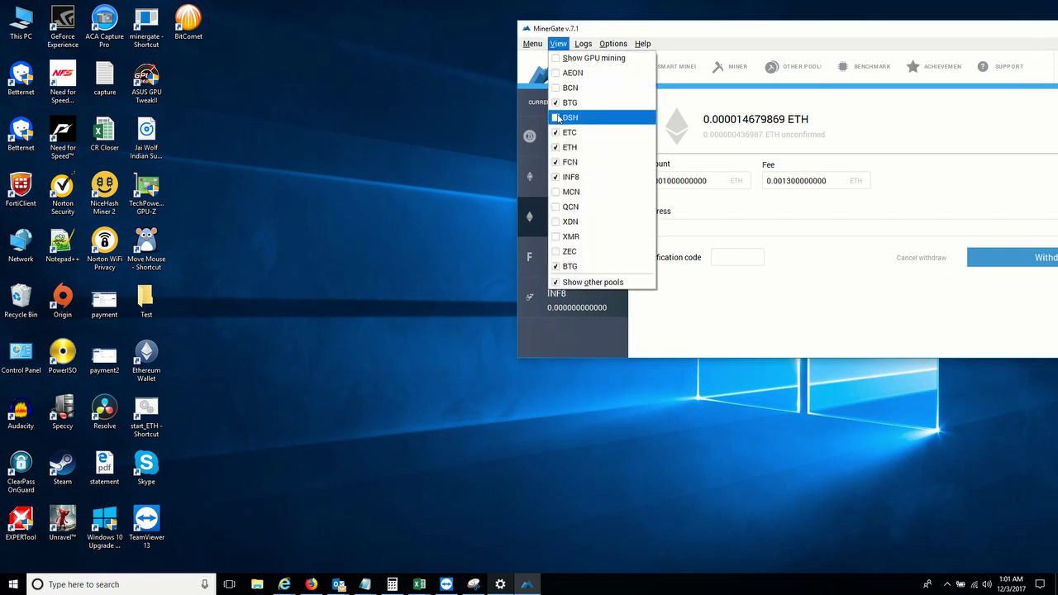
left_click(569, 133)
left_click(570, 147)
left_click(559, 43)
left_click(569, 162)
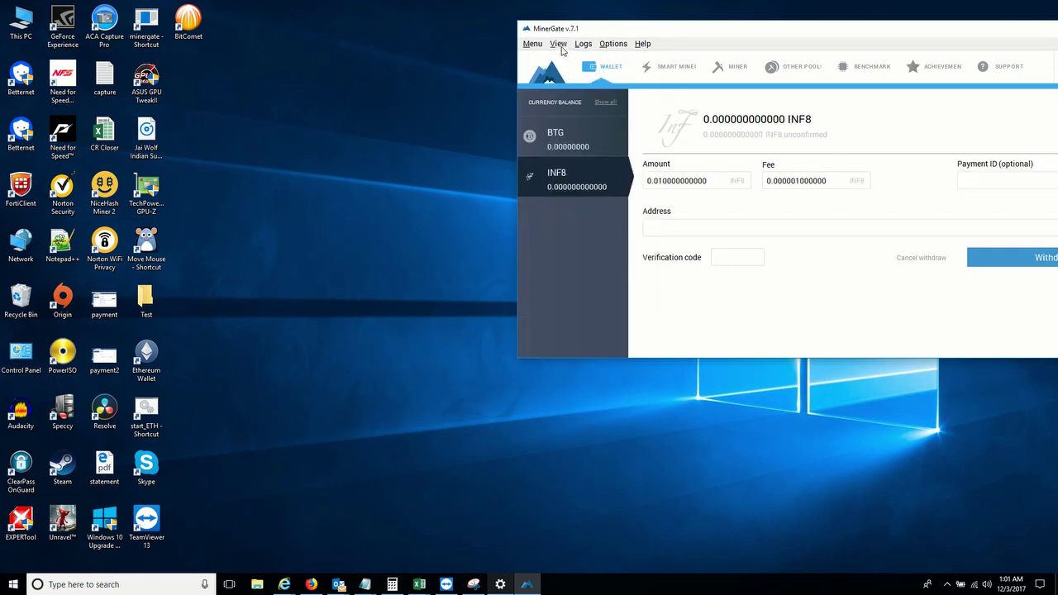
left_click(559, 44)
left_click(571, 177)
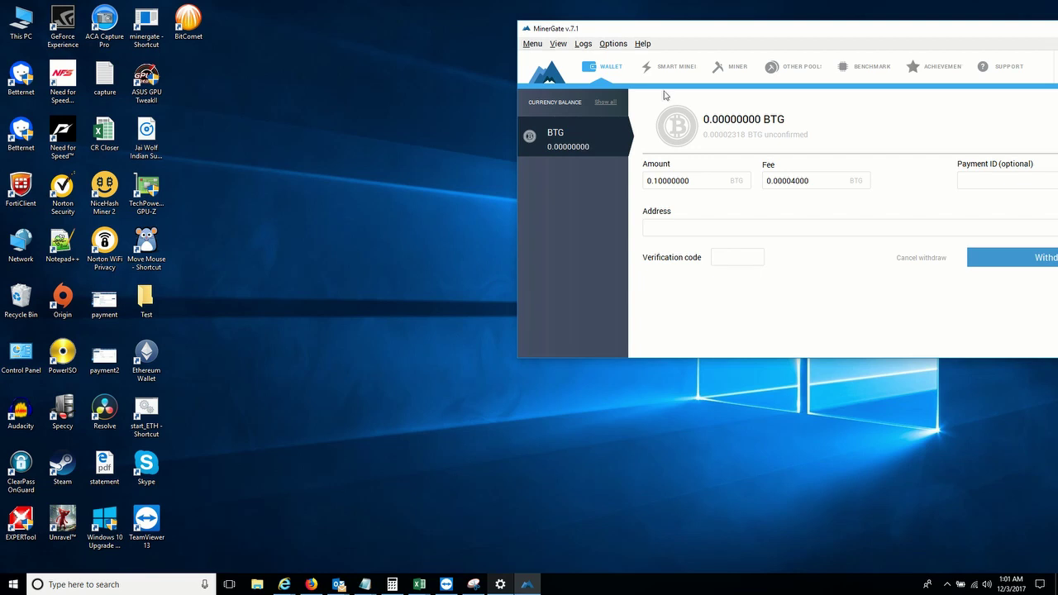
left_click(733, 69)
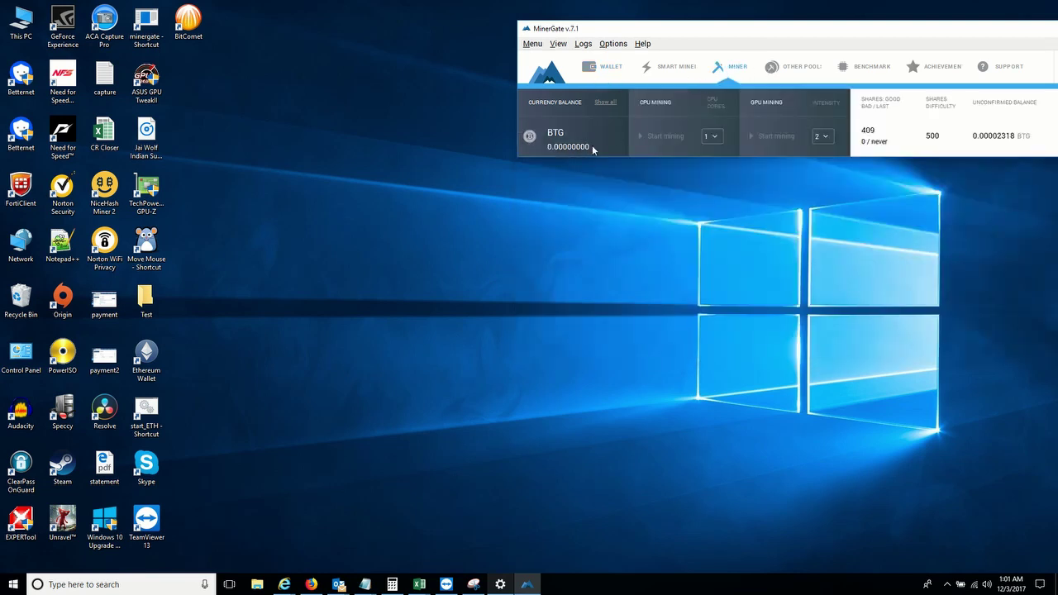
- Start mining BTG on both the GPU and the CPU
left_click(770, 138)
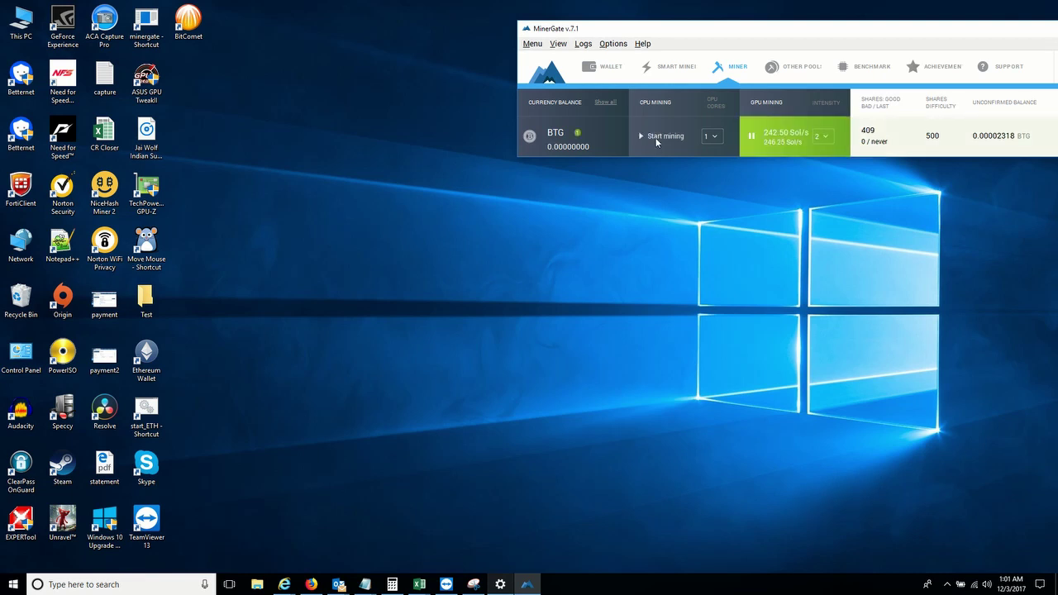
left_click(657, 139)
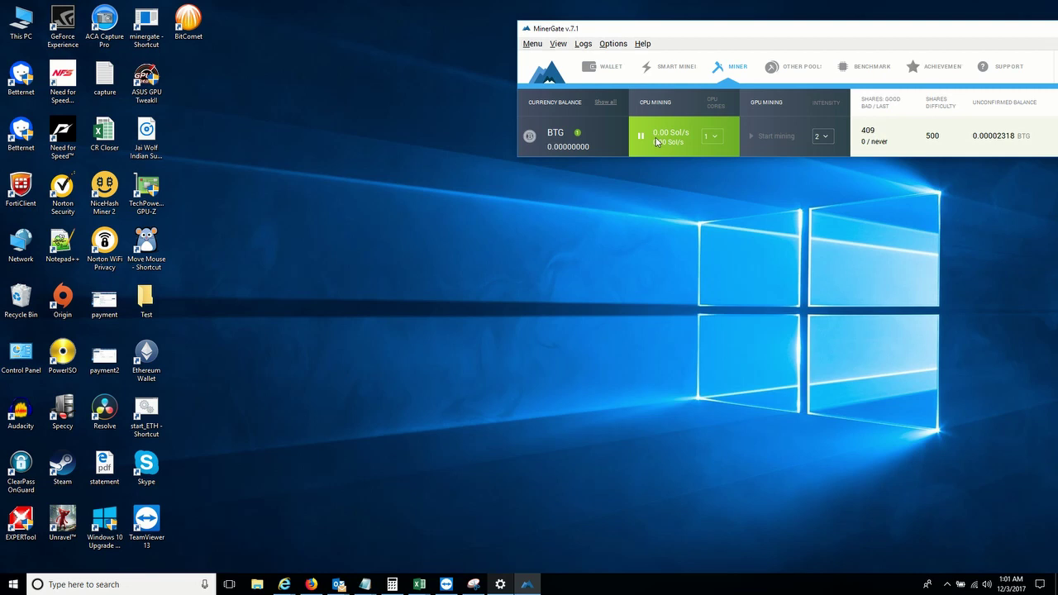
left_click(779, 141)
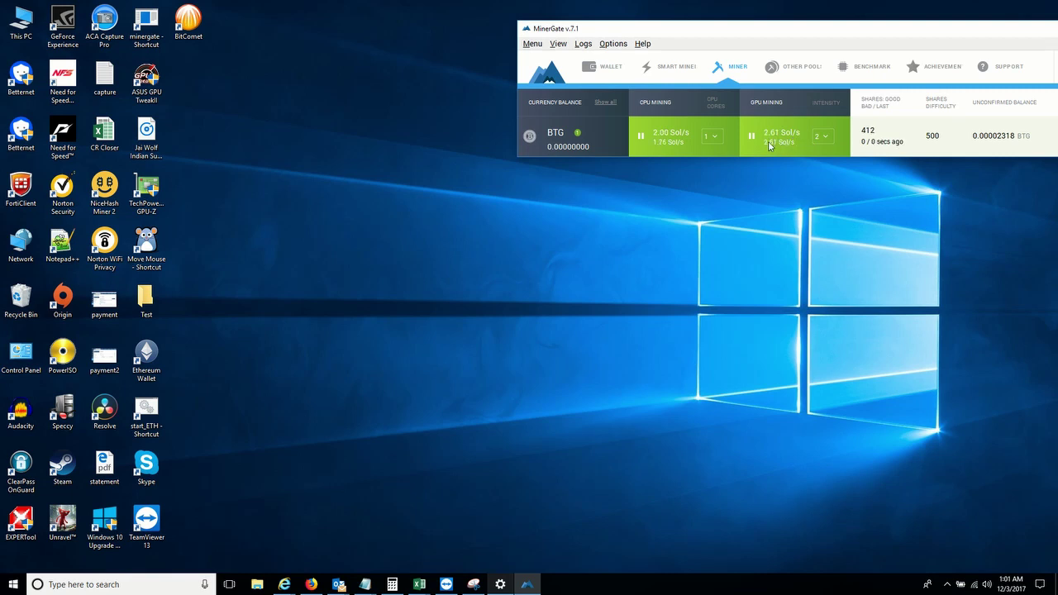
mouse_move(769, 146)
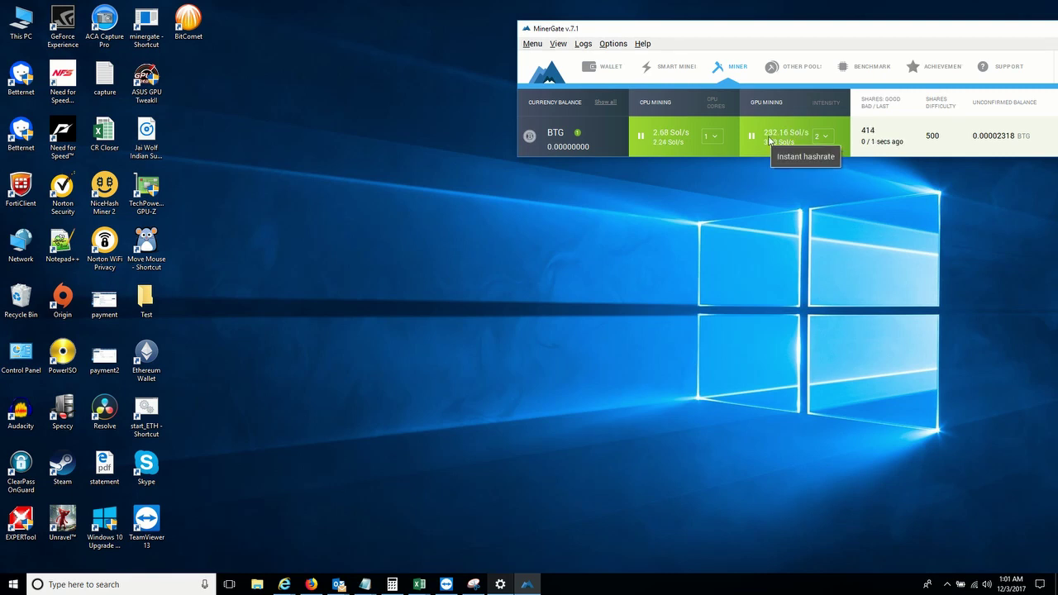
- Raise GPU intensity to 4 and CPU cores to 8, then move the window lower
left_click(821, 136)
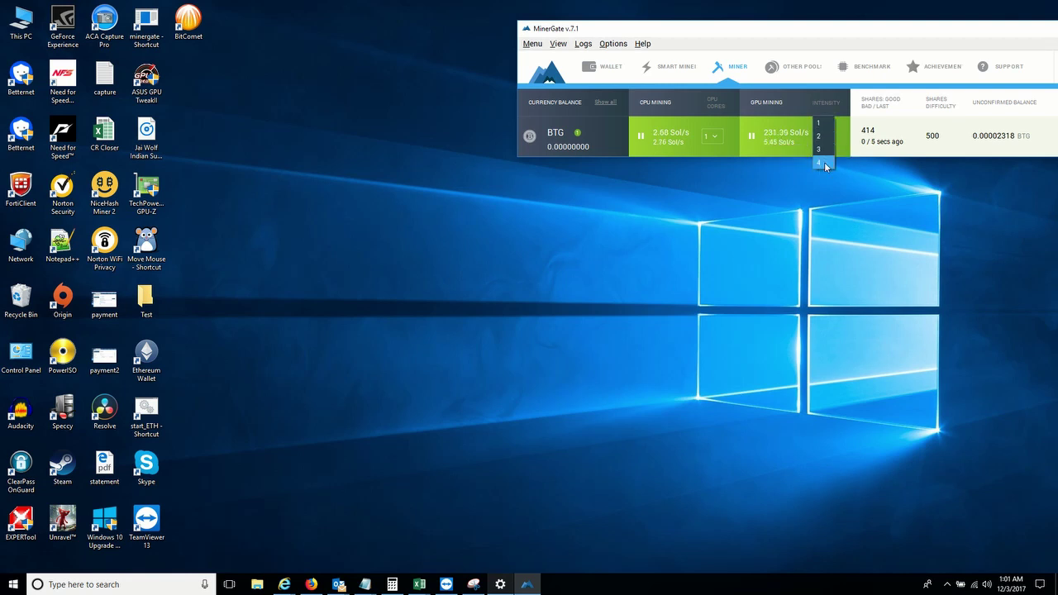
left_click(824, 162)
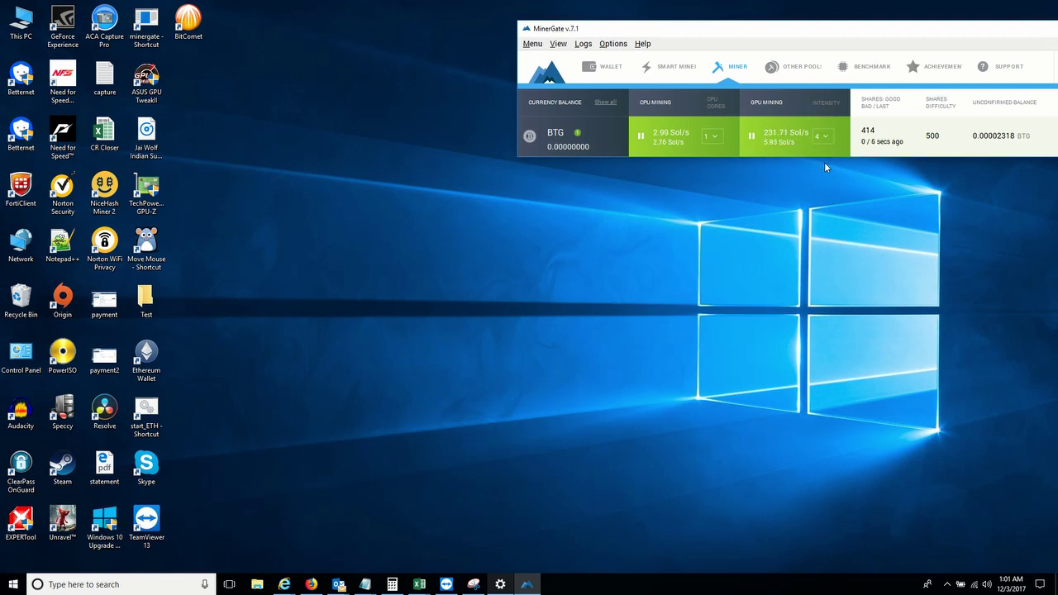
left_click(715, 138)
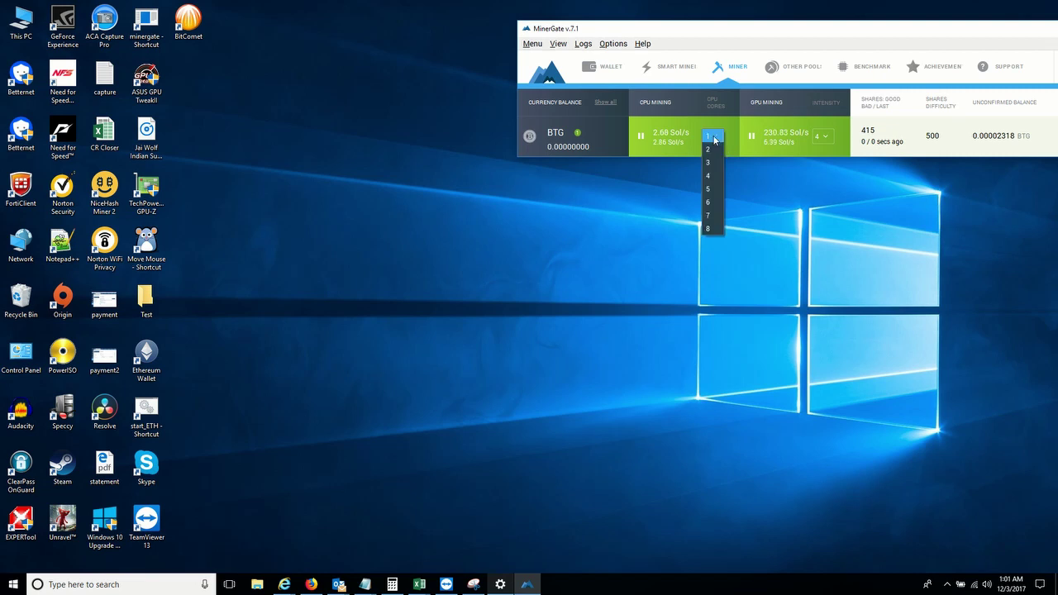
left_click(711, 229)
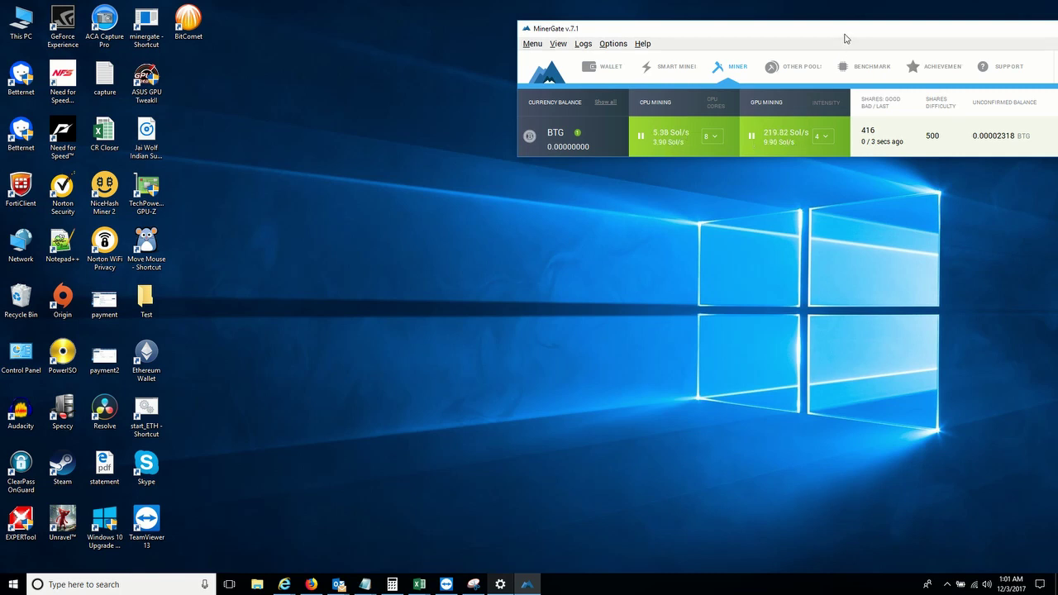
left_click_drag(851, 35, 841, 77)
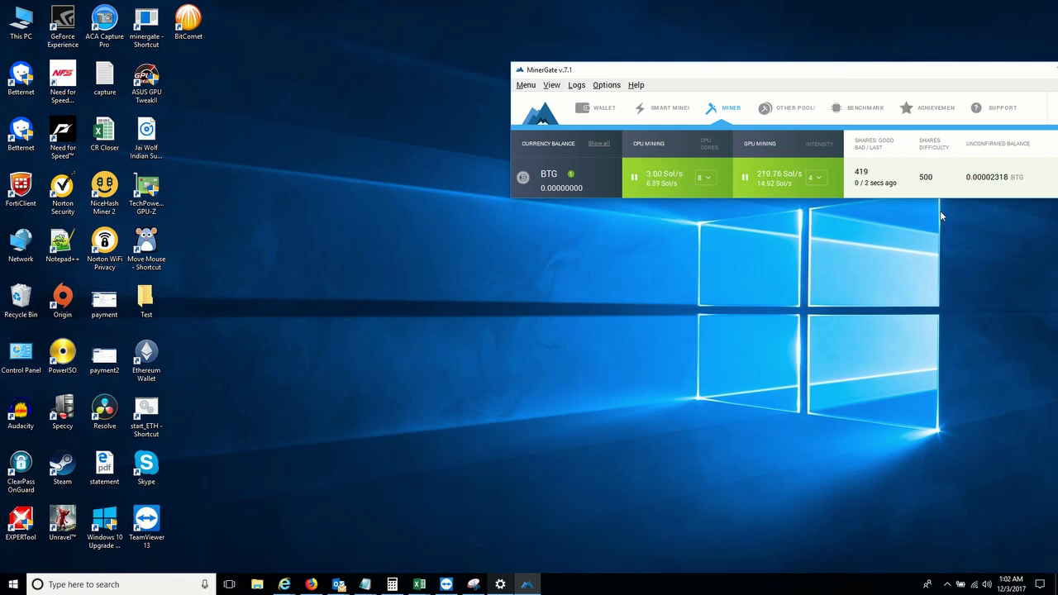
- Shift the MinerGate window slightly further down while BTG mining runs
left_click_drag(898, 71, 899, 100)
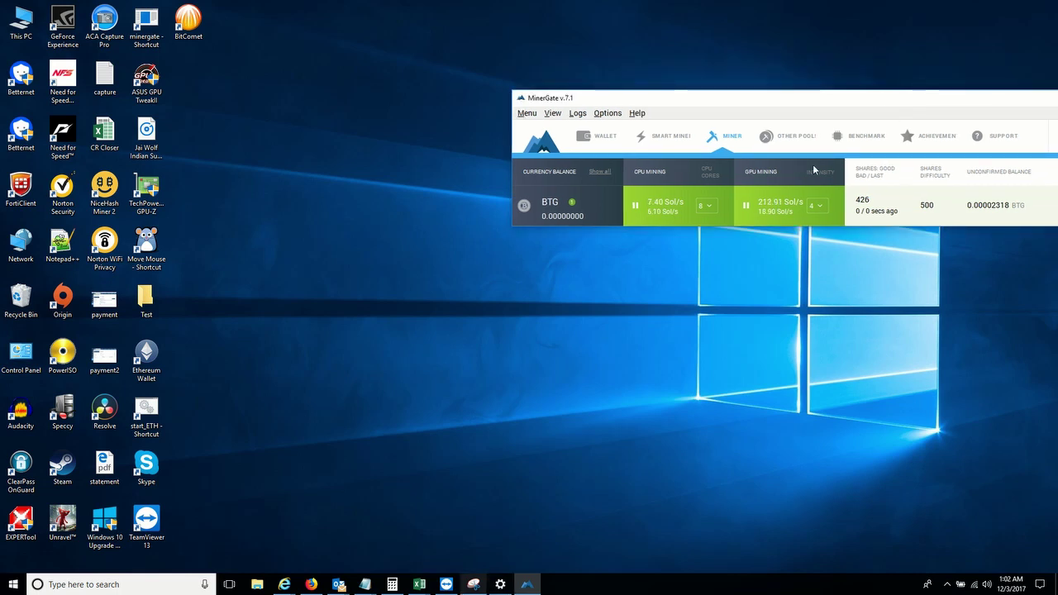